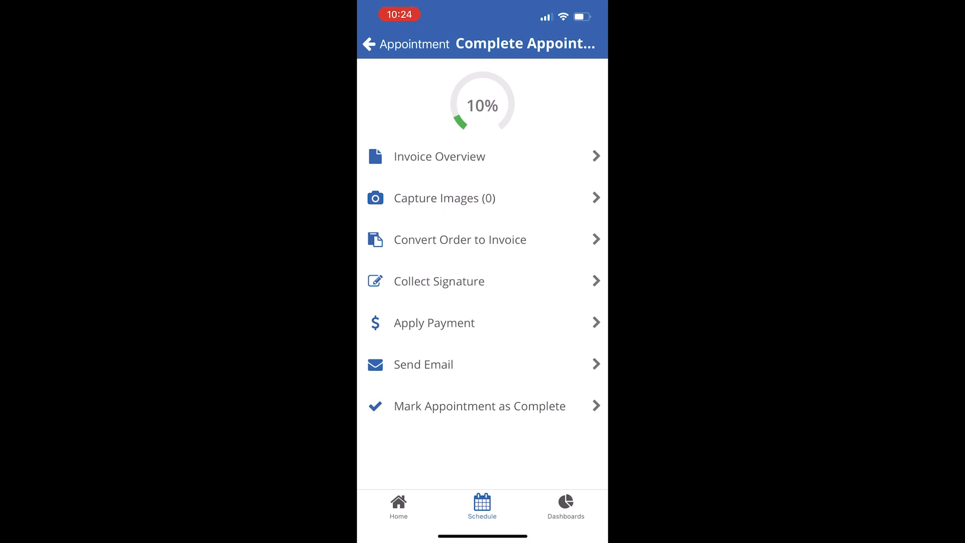
# Step: Return to the mobile home screen, open a work order from the recent records, and browse its available actions
pyautogui.click(398, 503)
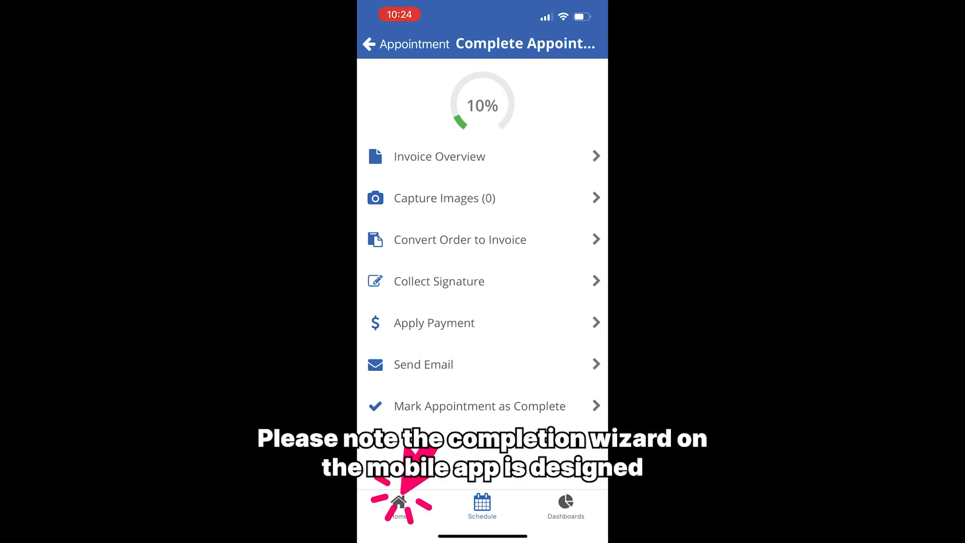
pyautogui.click(410, 381)
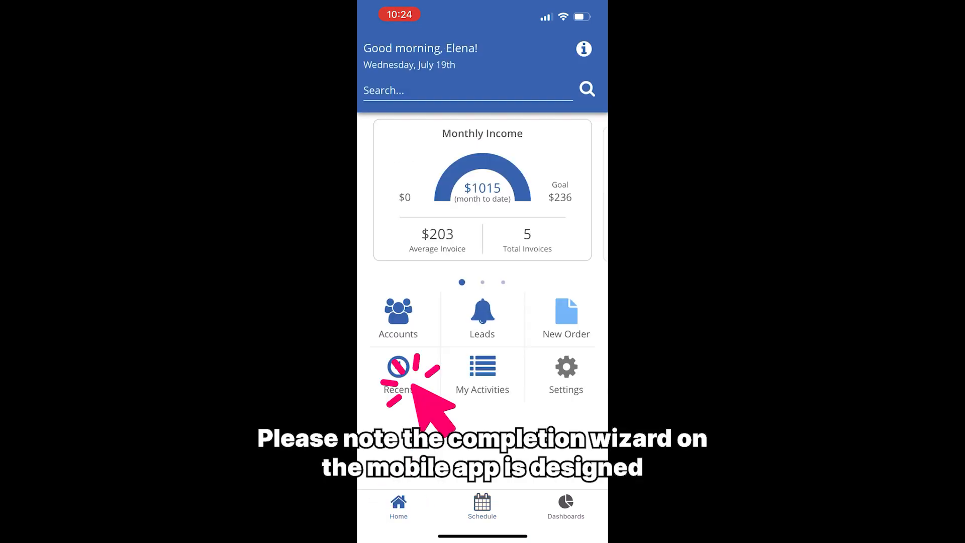
pyautogui.click(455, 160)
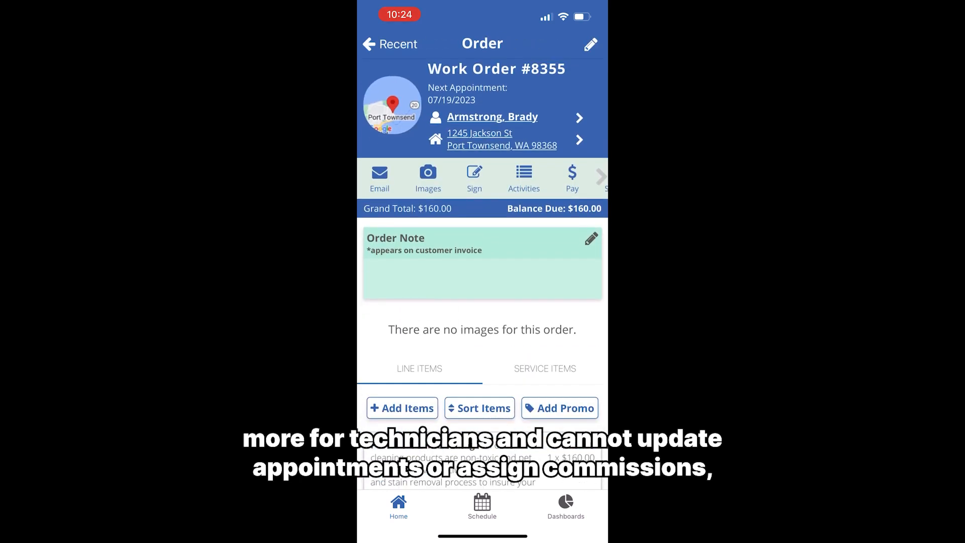
pyautogui.hscroll(3, 483, 179)
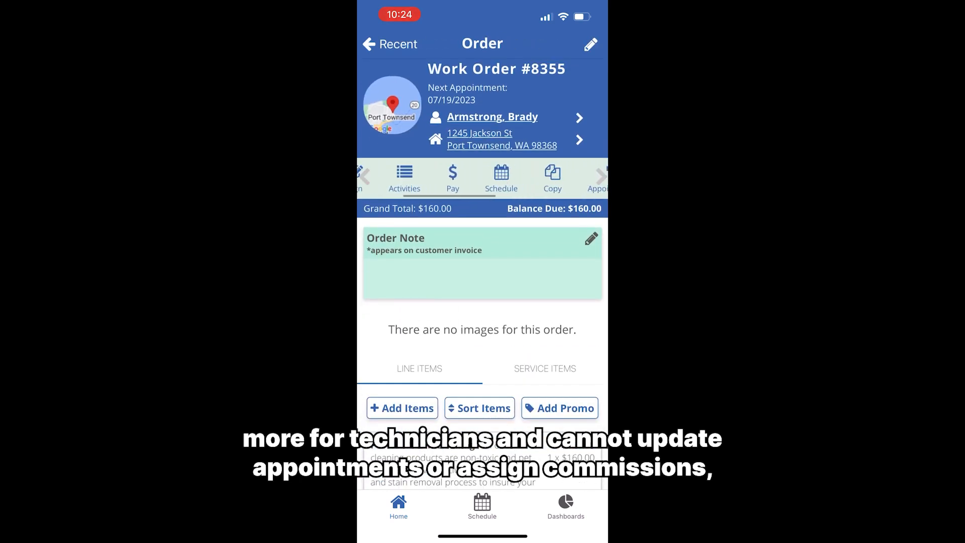
pyautogui.hscroll(-2, 482, 178)
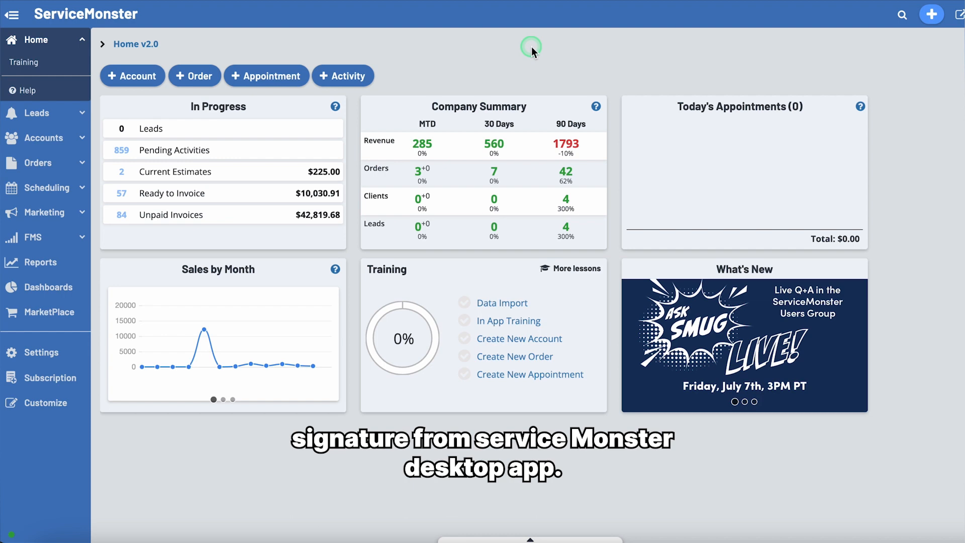
# Step: Switch to the ServiceMonster desktop app, open the first work order in the order list, and bring up its completion wizard
pyautogui.click(38, 163)
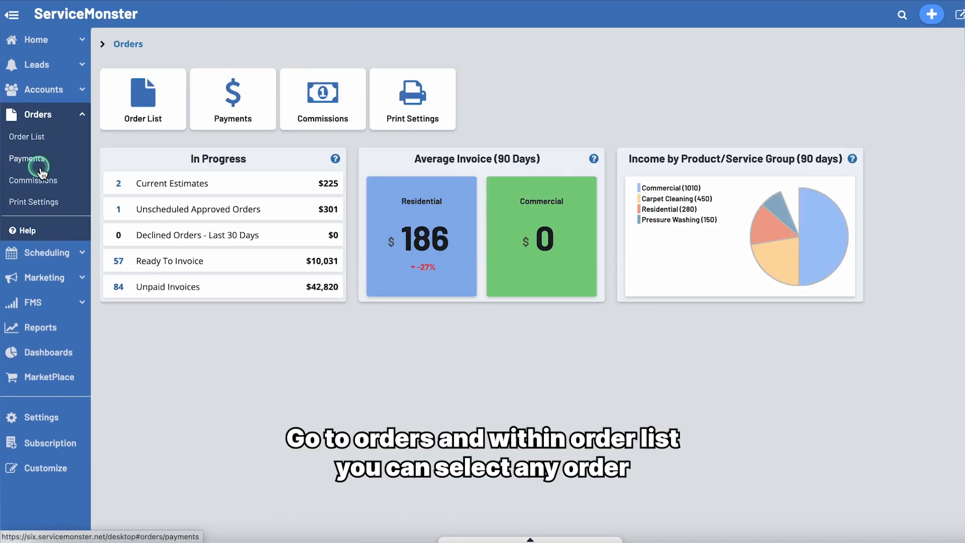
pyautogui.click(140, 100)
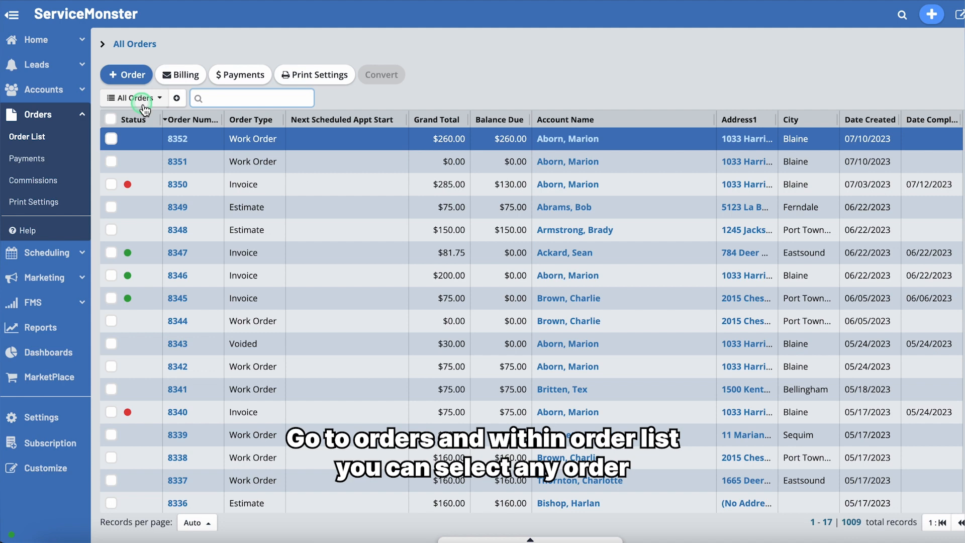
pyautogui.click(181, 140)
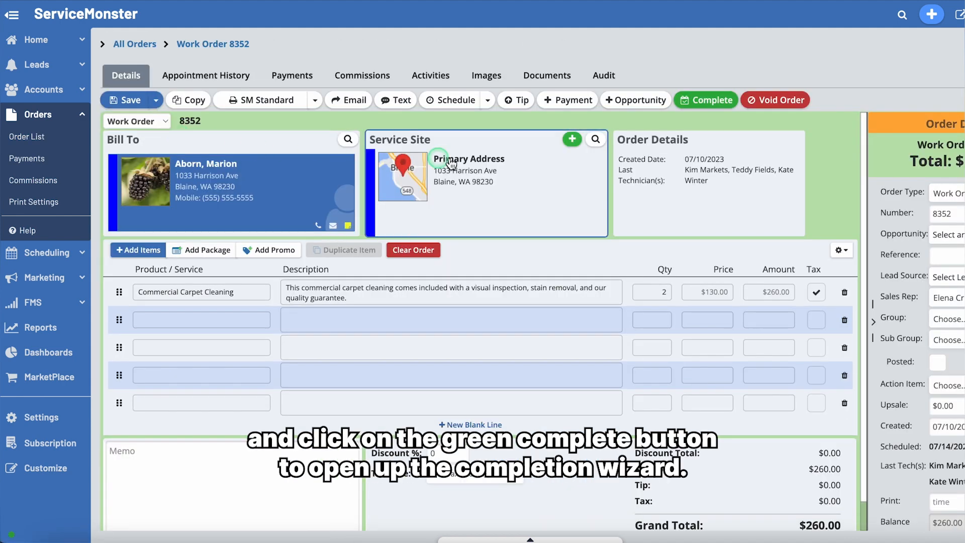
pyautogui.click(715, 96)
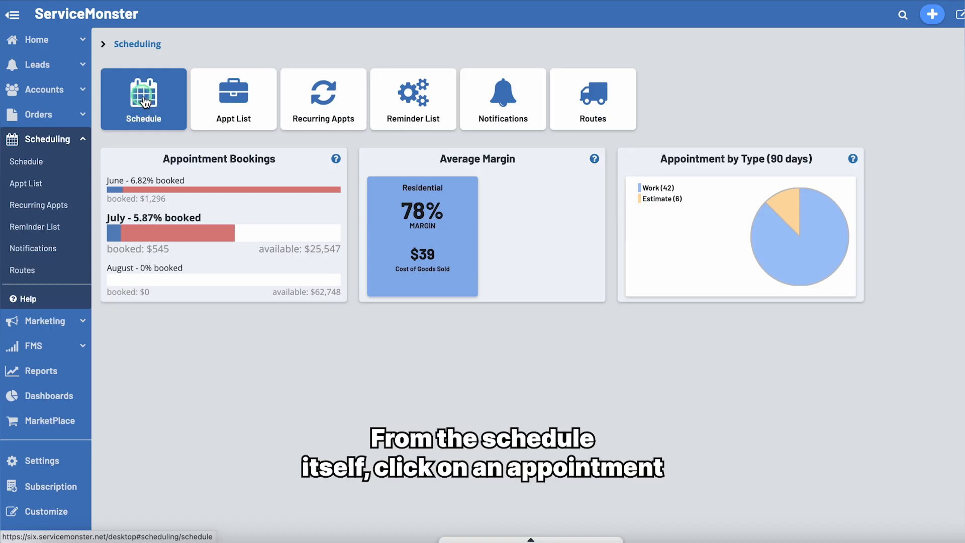
# Step: Open the completion wizard for the Thursday, July 20 9:00 AM appointment on the schedule
pyautogui.click(145, 108)
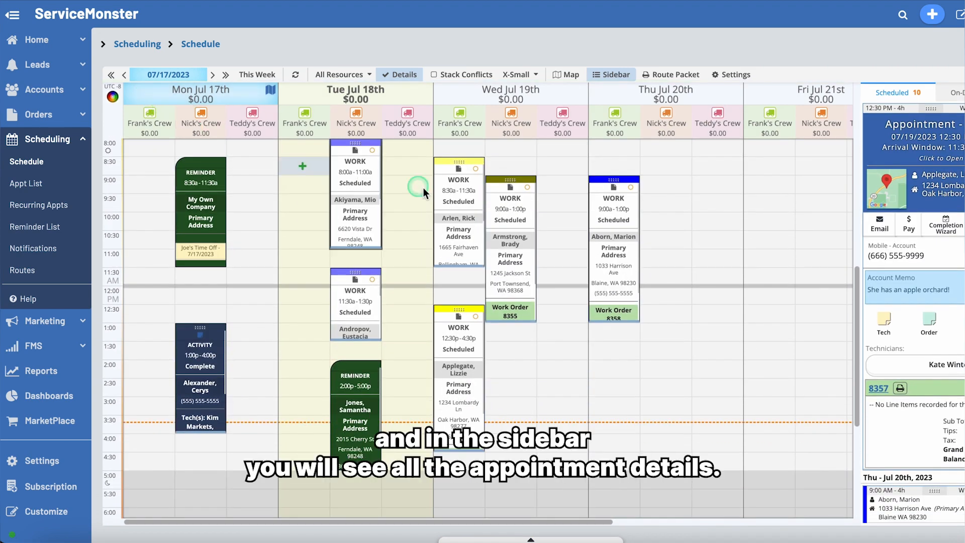
pyautogui.click(615, 185)
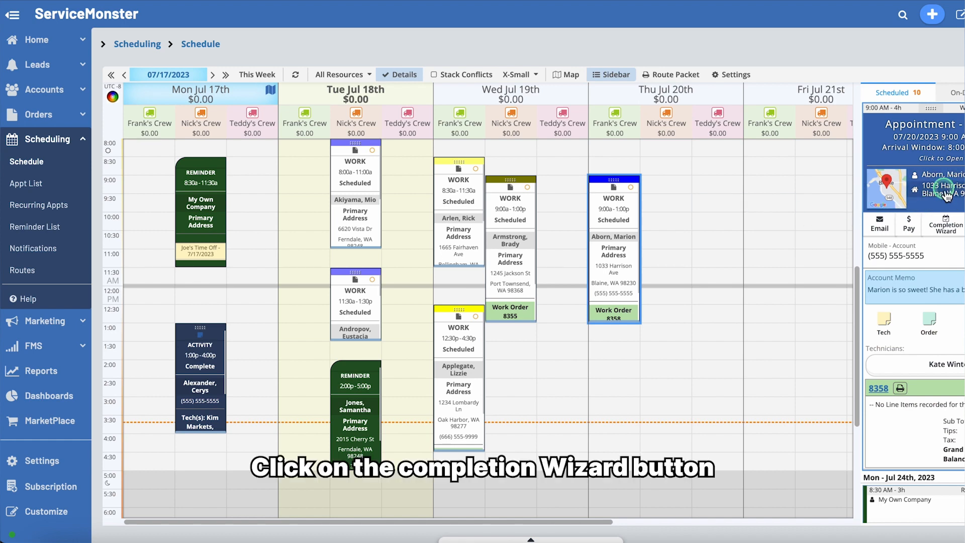
pyautogui.click(949, 229)
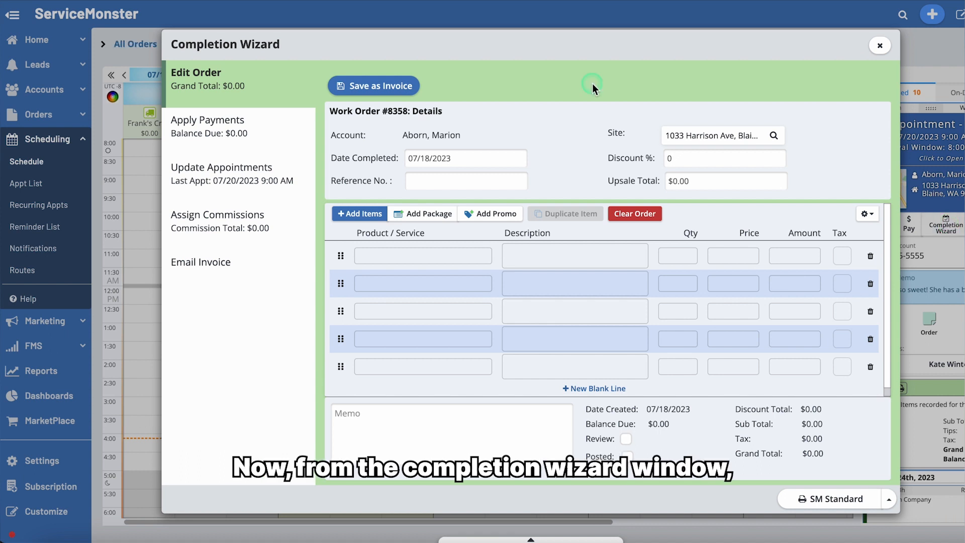
# Step: Add the Pet Hair/Stain Cleaning service to the order and save the order as an invoice
pyautogui.click(368, 253)
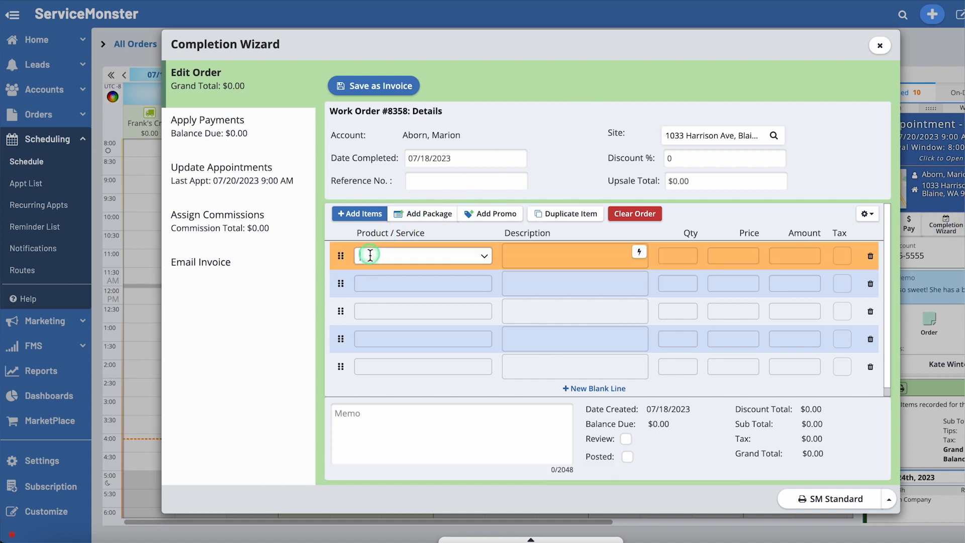
pyautogui.write('pet')
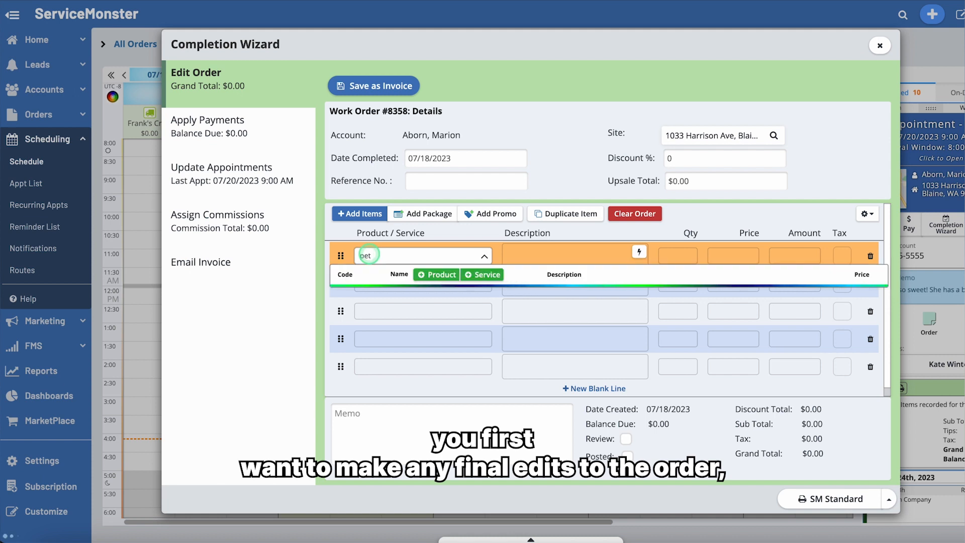
pyautogui.click(384, 295)
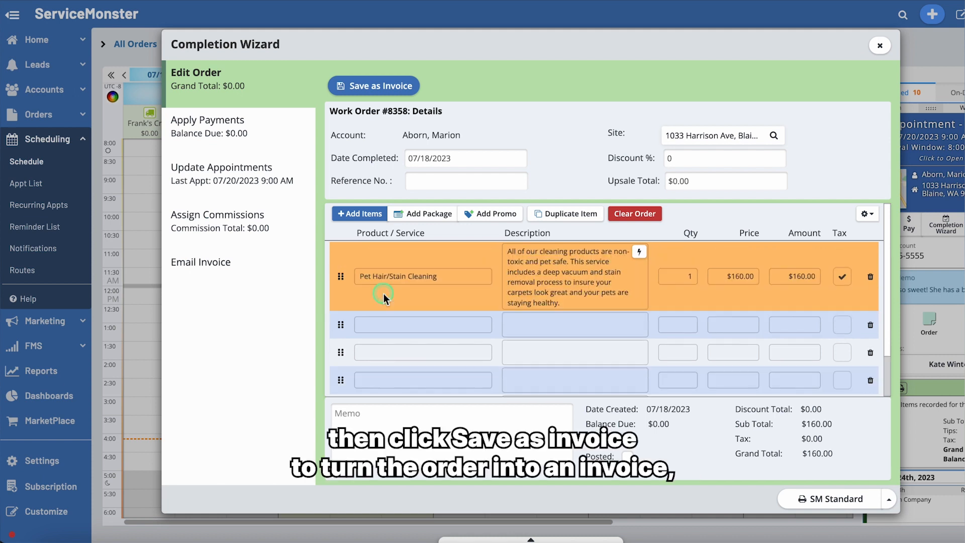
pyautogui.click(521, 271)
pyautogui.click(372, 87)
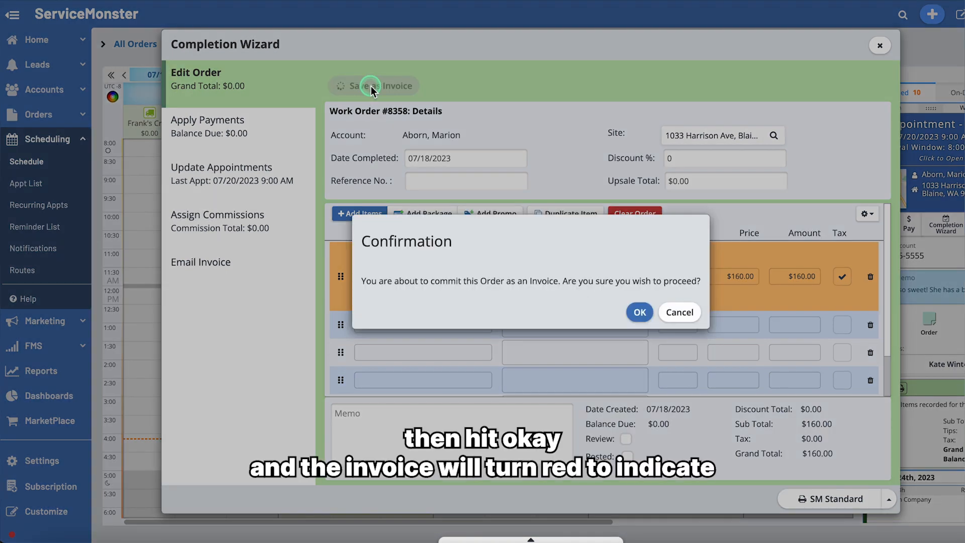
pyautogui.click(640, 312)
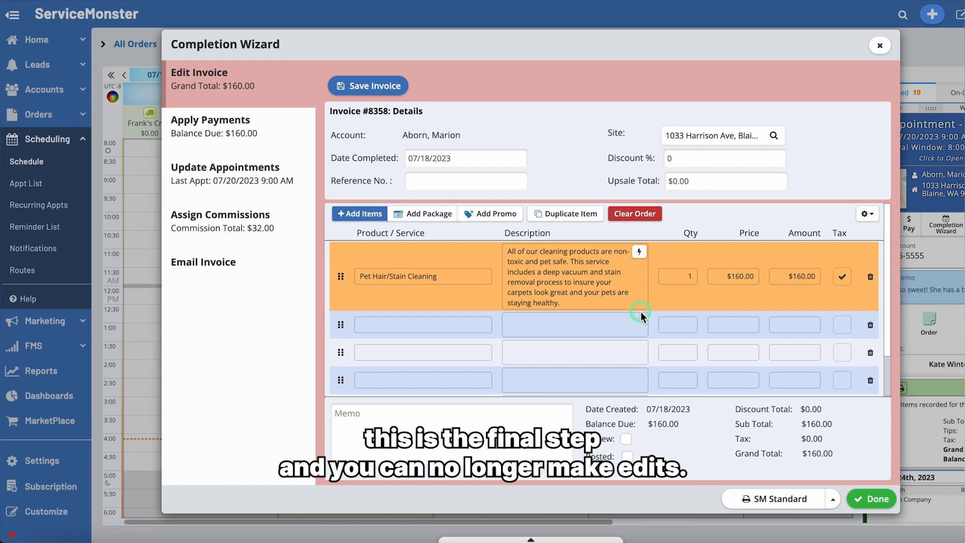
# Step: Apply a $160.00 American Express payment to the invoice with reference number 01 and memo 01, and save it
pyautogui.click(245, 136)
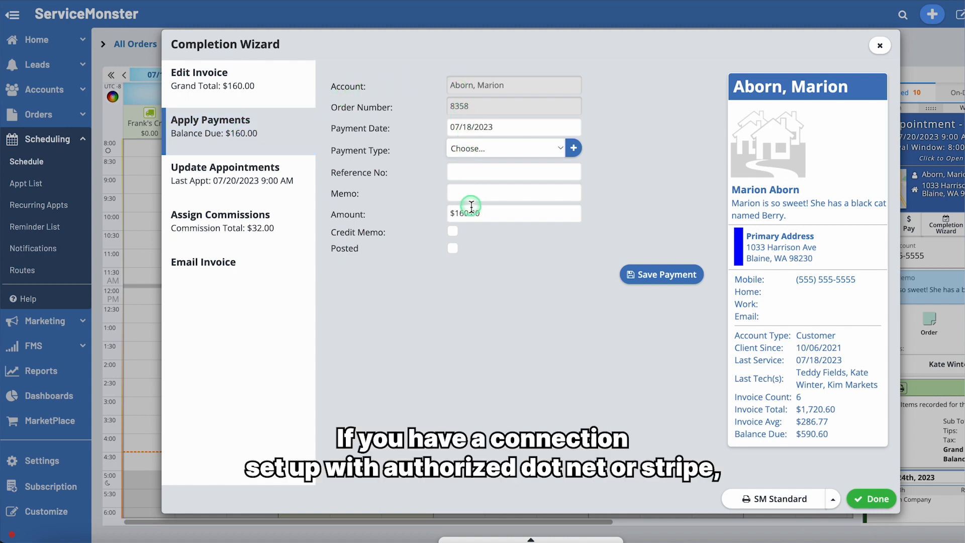
pyautogui.click(557, 149)
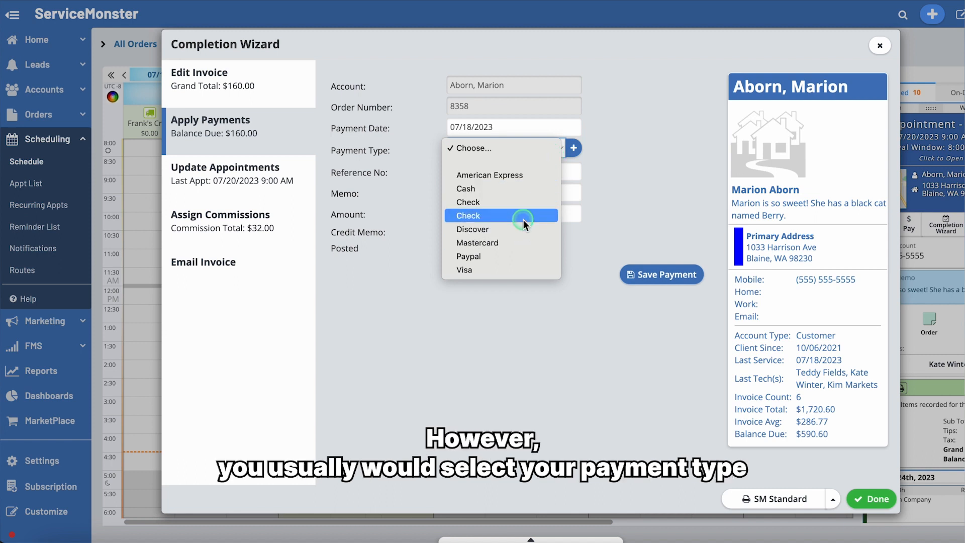
pyautogui.click(519, 177)
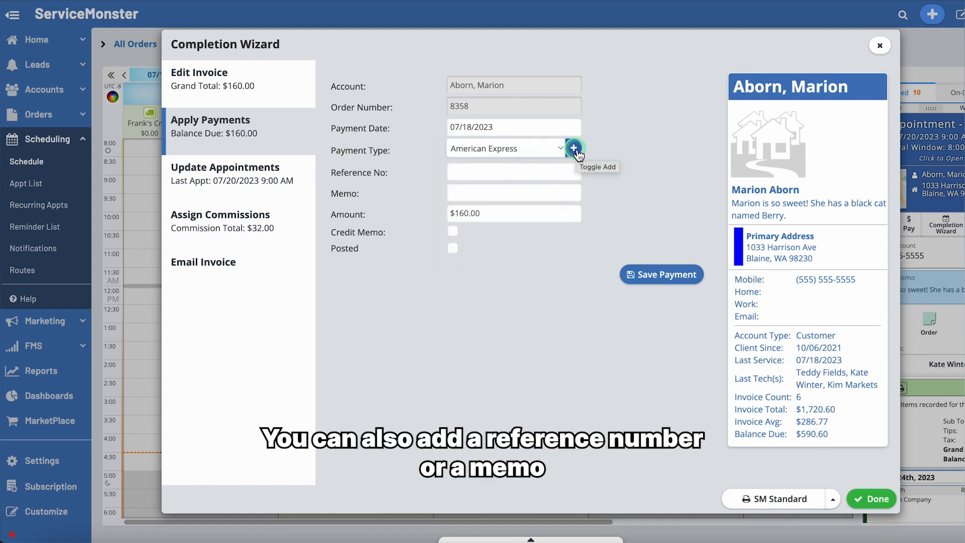
pyautogui.click(468, 173)
pyautogui.write('01')
pyautogui.click(461, 194)
pyautogui.write('01')
pyautogui.click(488, 213)
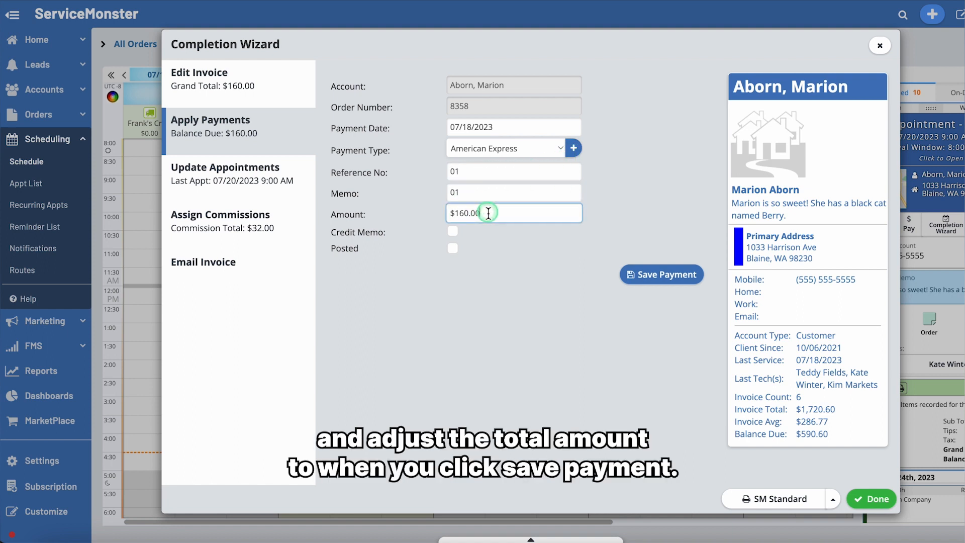
pyautogui.click(664, 275)
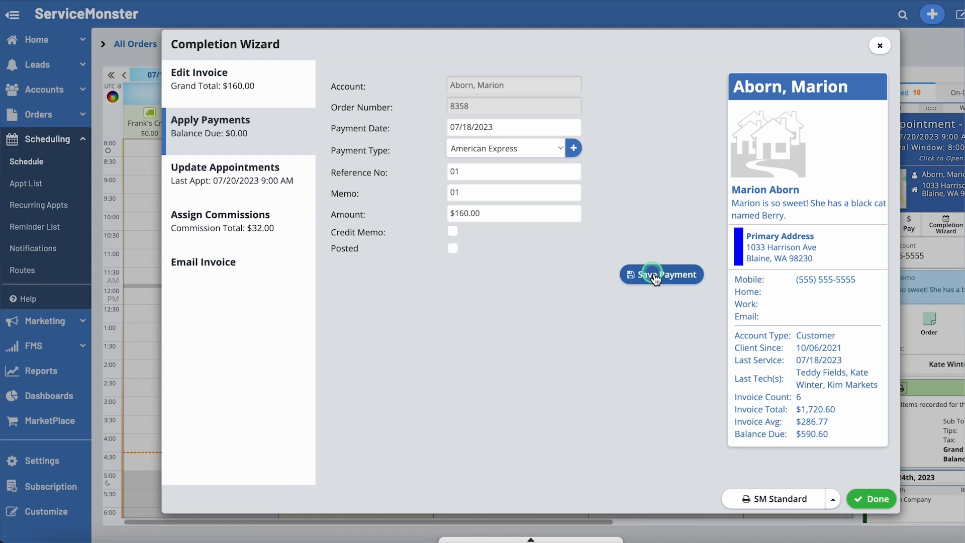
# Step: Add the second technician in the list to the appointment alongside the assigned one and save the appointment
pyautogui.click(259, 184)
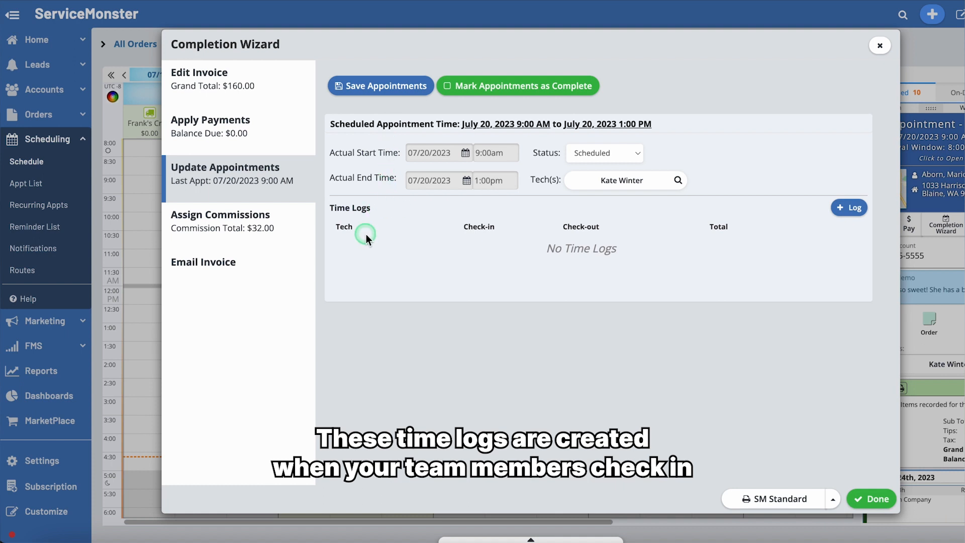
pyautogui.click(678, 180)
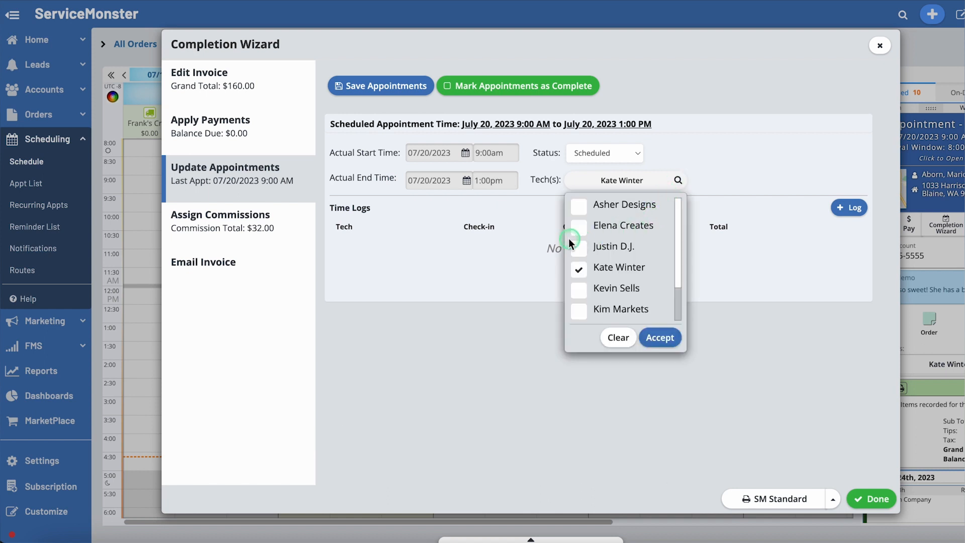
pyautogui.click(578, 232)
pyautogui.click(659, 337)
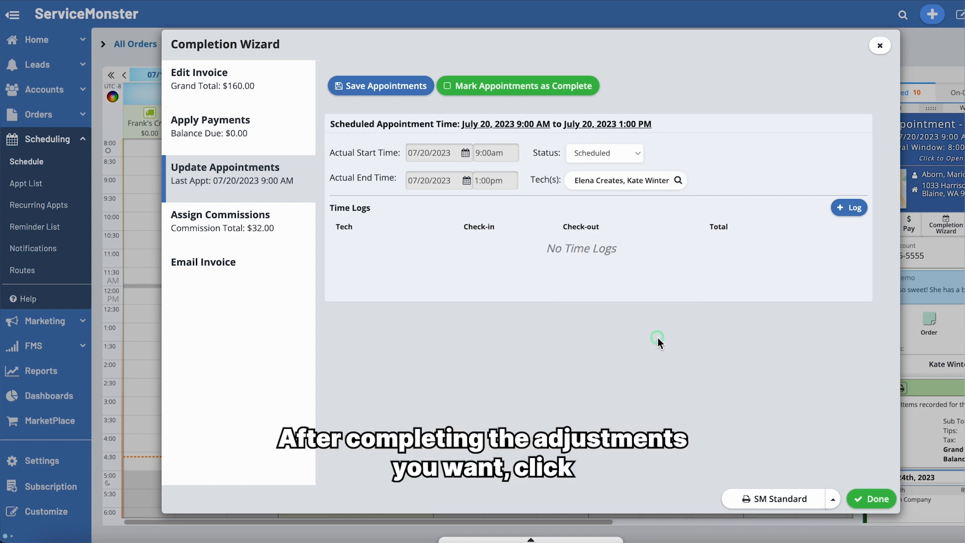
pyautogui.click(387, 95)
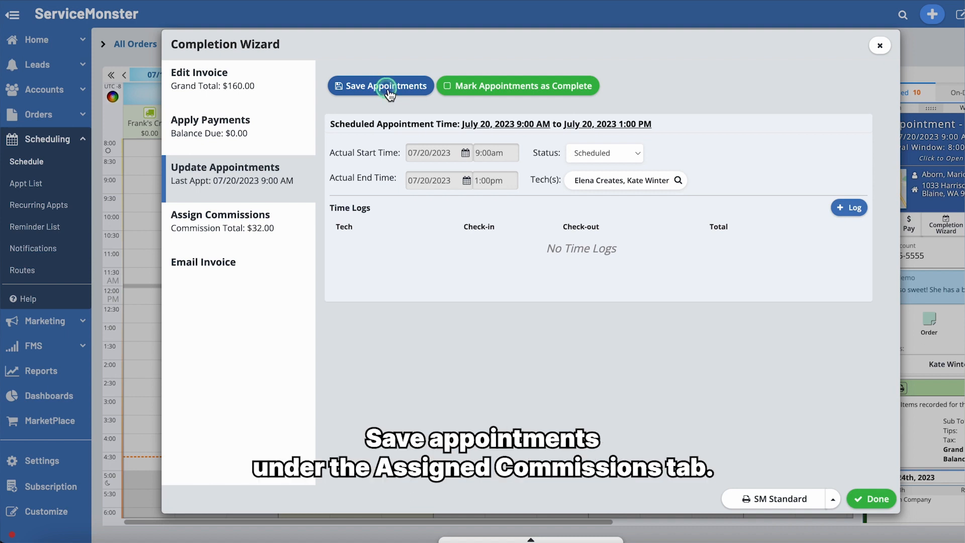
# Step: Review the technician's existing commission details and the new commission form without changing anything
pyautogui.click(222, 225)
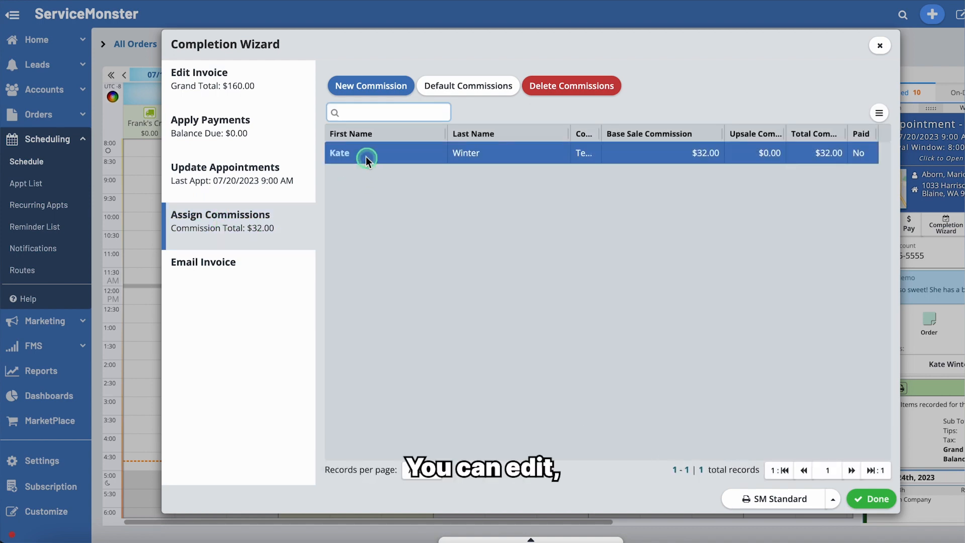
pyautogui.click(347, 155)
pyautogui.click(350, 156)
pyautogui.click(630, 98)
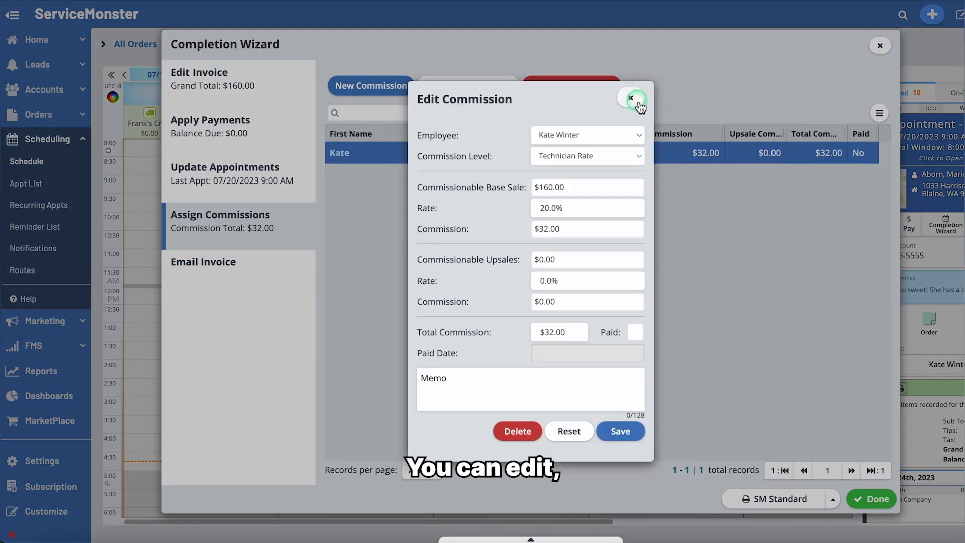
pyautogui.click(383, 90)
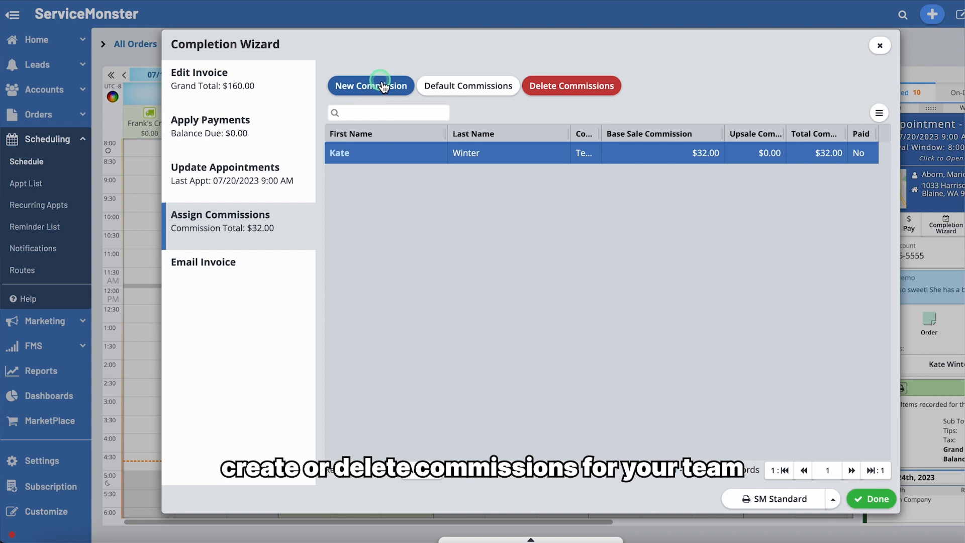
pyautogui.click(532, 44)
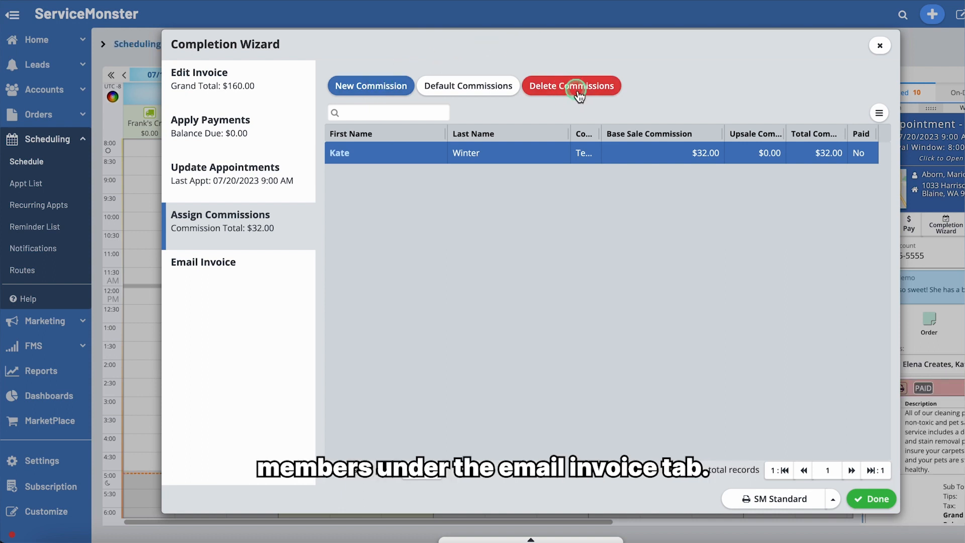
# Step: Prepare the invoice email by loading the Job Reminder template into it
pyautogui.click(224, 274)
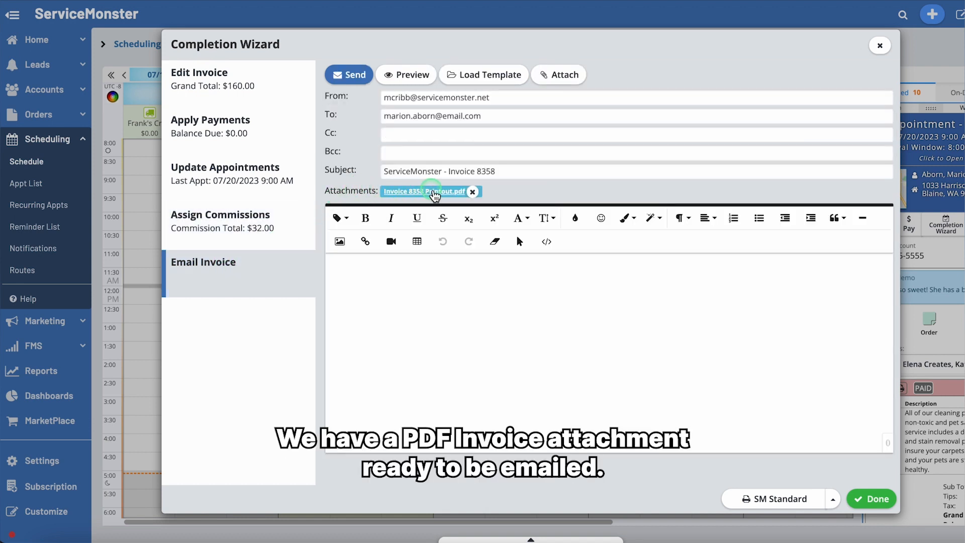
pyautogui.click(495, 75)
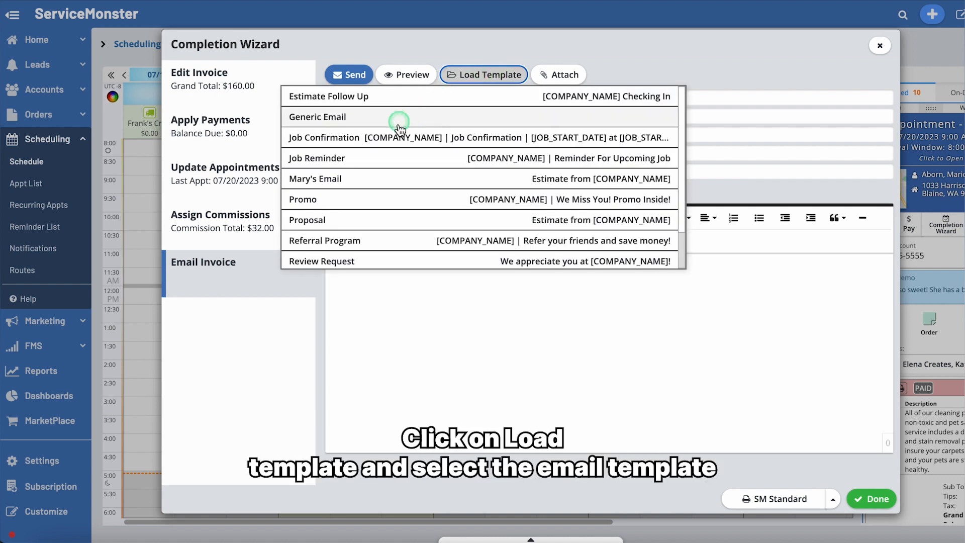
pyautogui.click(344, 158)
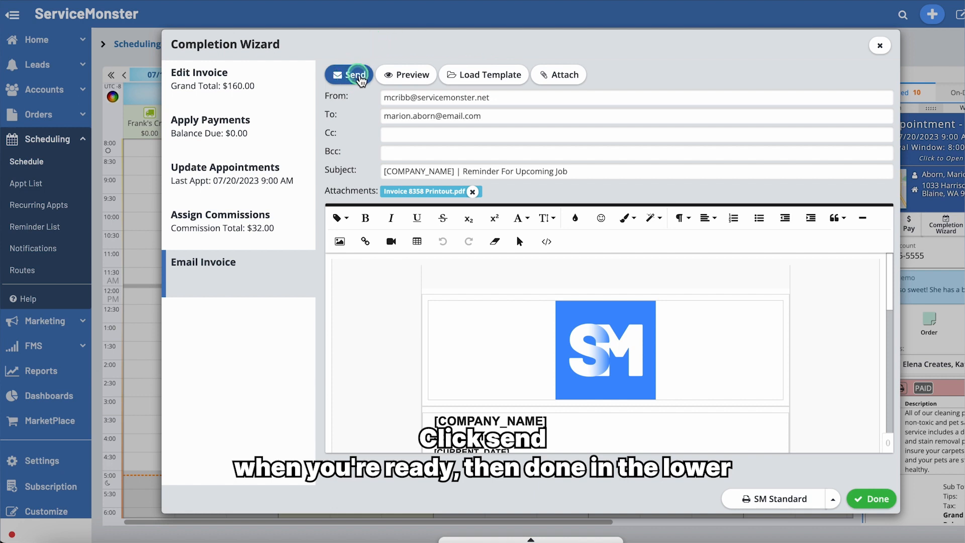
# Step: Finish the completion wizard and open the completed appointment's invoice from its schedule details
pyautogui.click(874, 499)
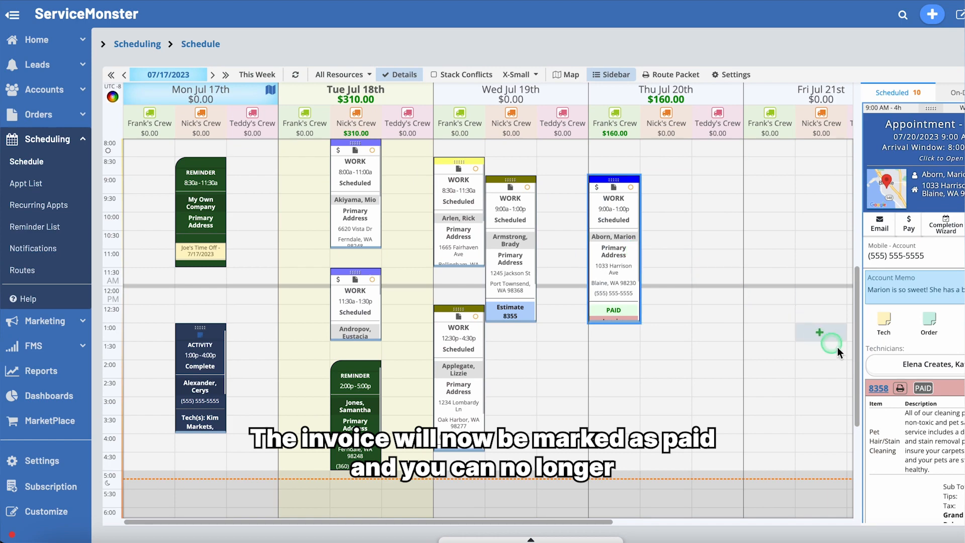
pyautogui.click(878, 389)
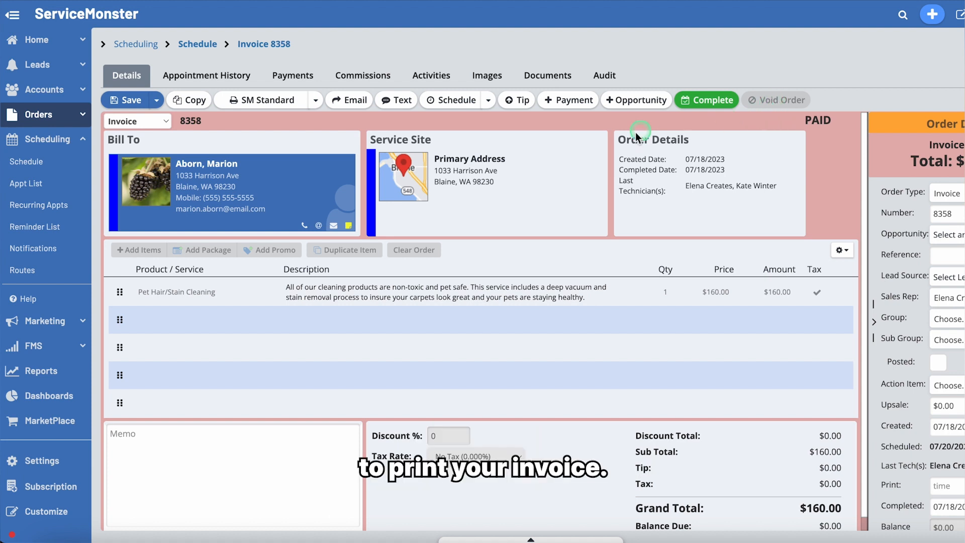
# Step: Print the invoice using the SM Standard print style and close its PDF preview
pyautogui.click(316, 102)
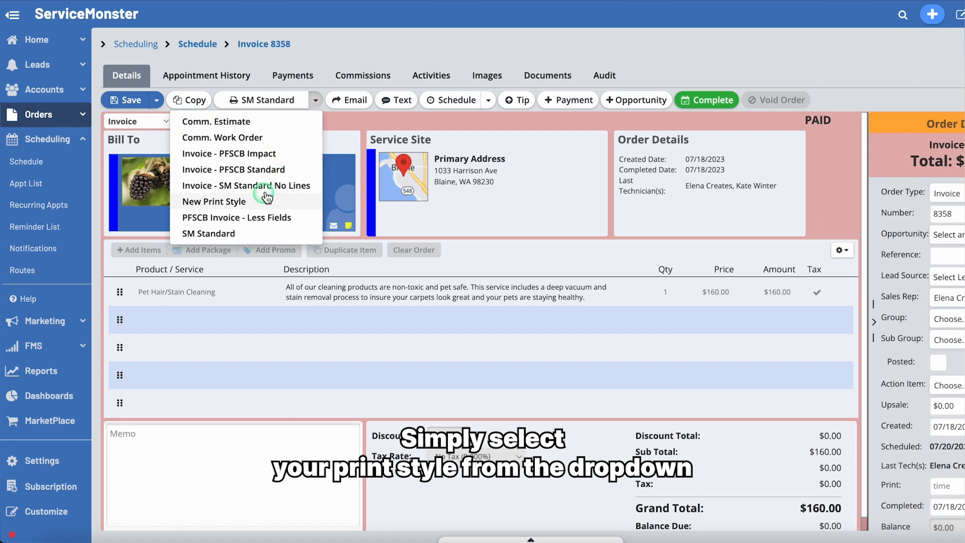
pyautogui.click(315, 101)
pyautogui.click(262, 100)
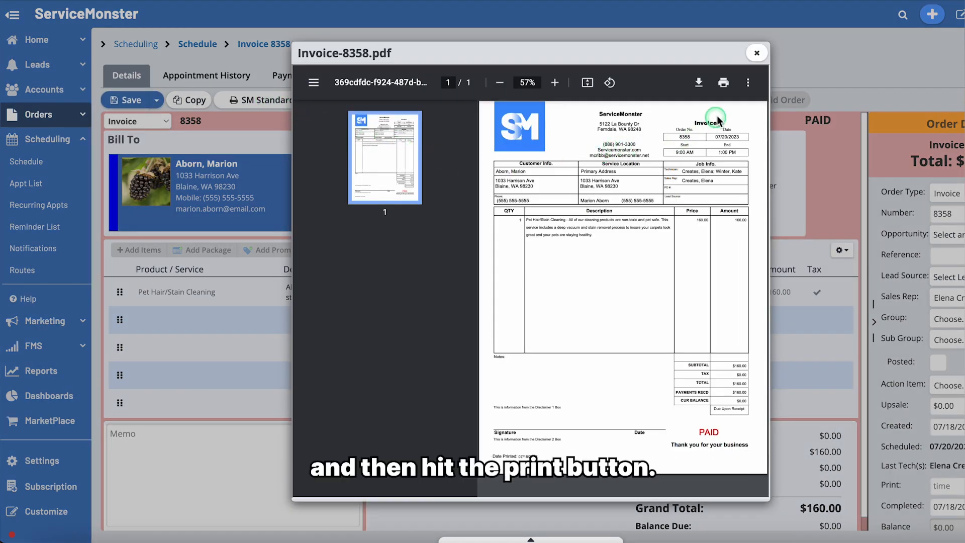
pyautogui.click(726, 85)
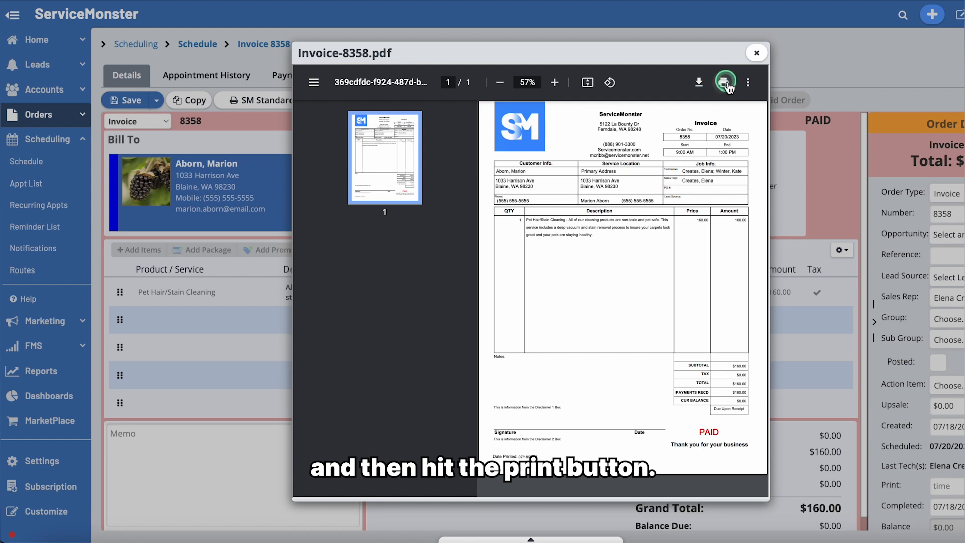
pyautogui.click(756, 53)
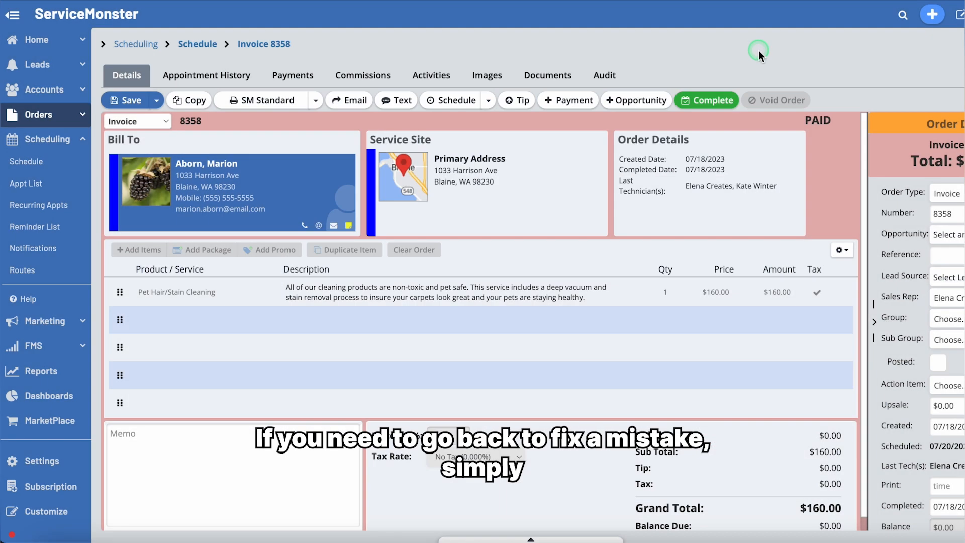
# Step: Turn the paid invoice back into a work order so its line items can be edited
pyautogui.click(161, 123)
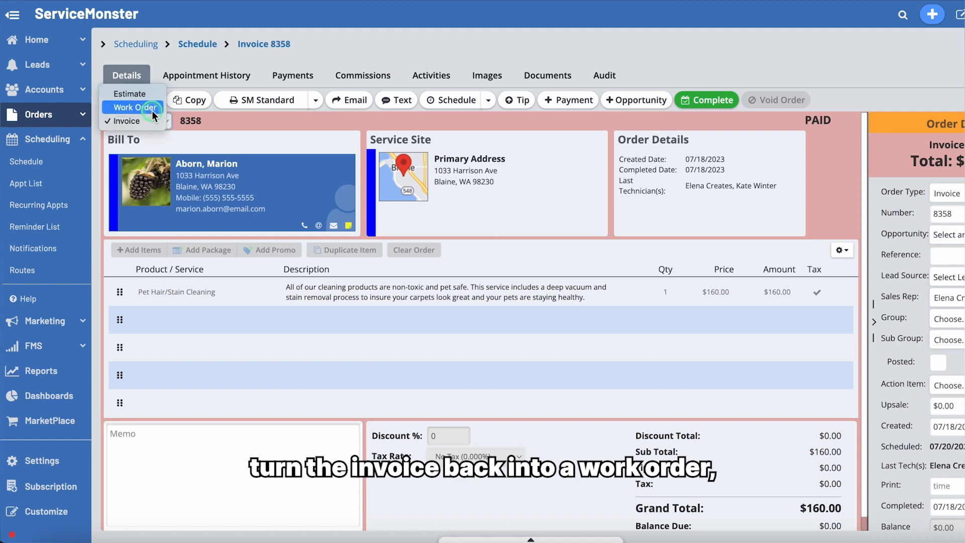
pyautogui.click(144, 108)
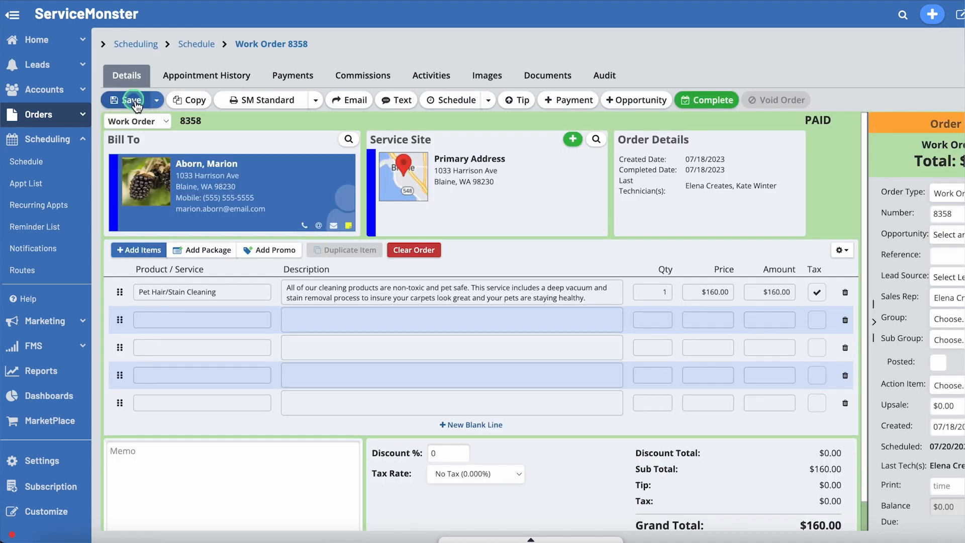
# Step: Add Organic Carpet Cleaning as the second line item of the work order and start completing the order again
pyautogui.click(201, 320)
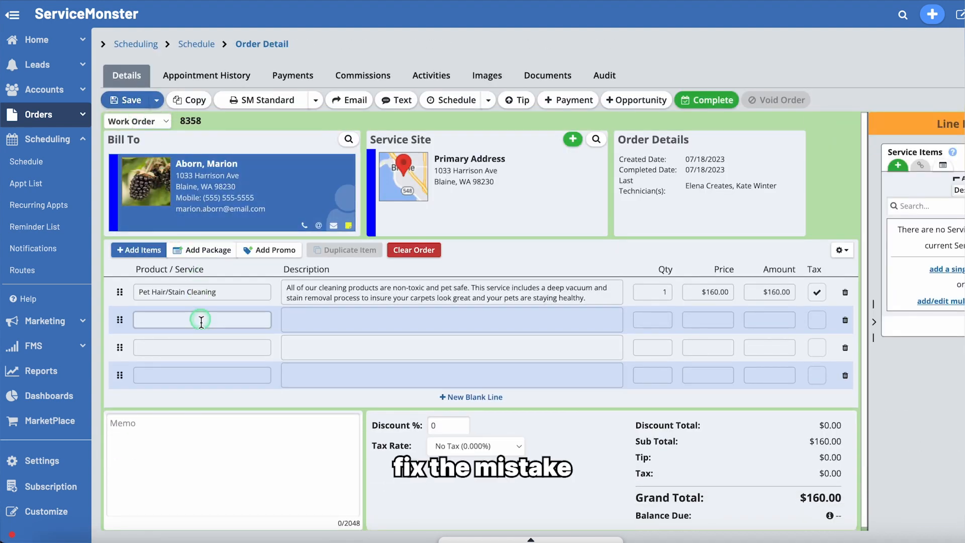
pyautogui.write('org')
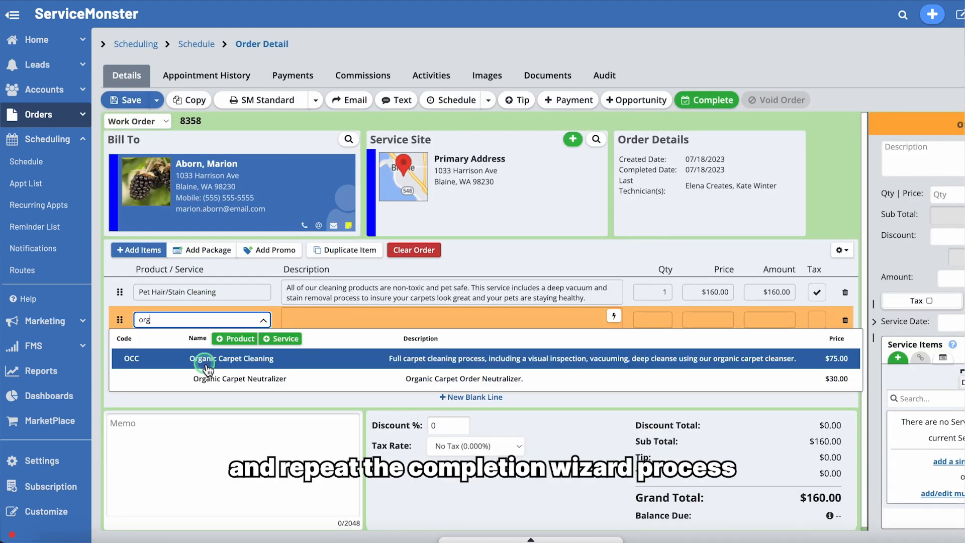
pyautogui.click(205, 362)
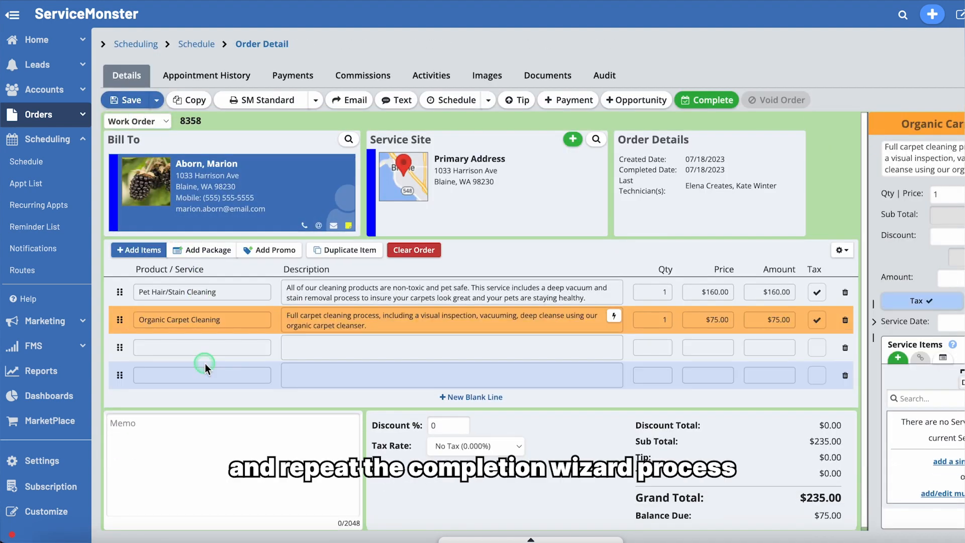
pyautogui.click(714, 102)
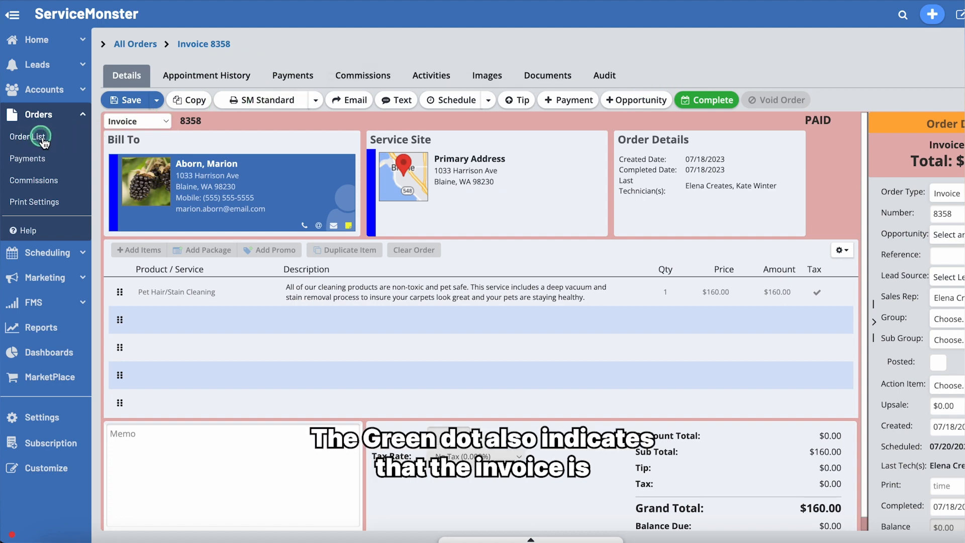
# Step: Open the list of all orders to check the invoice's payment status
pyautogui.click(43, 138)
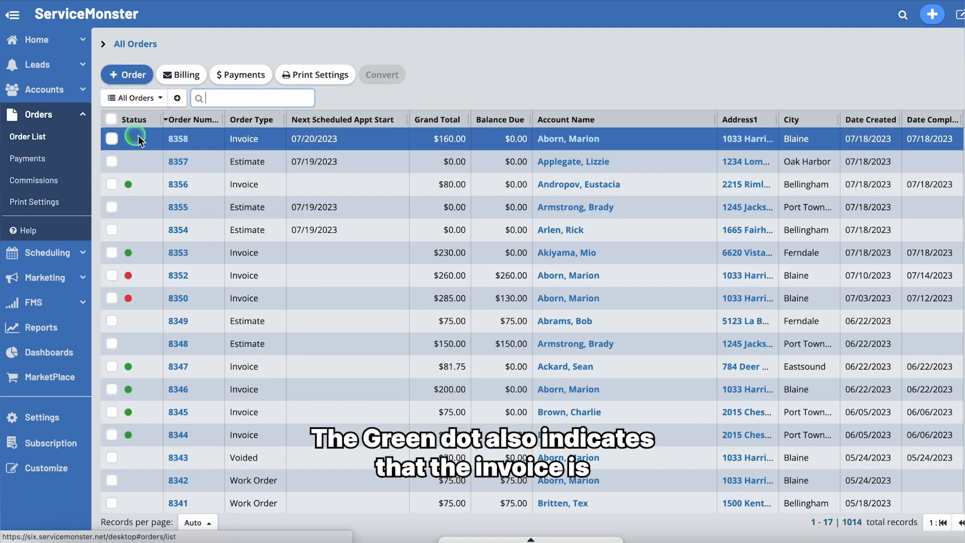